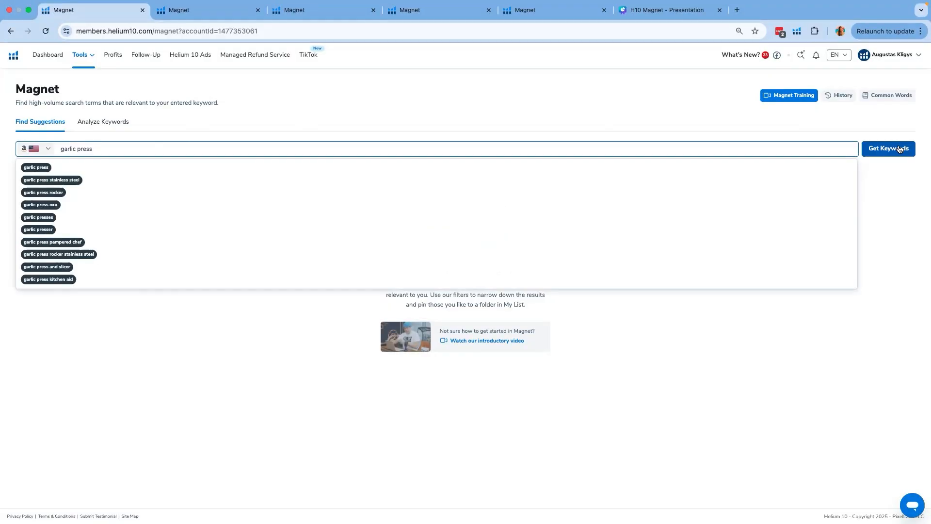
# Step: Get Amazon US keyword suggestions for "garlic press"
pyautogui.click(899, 149)
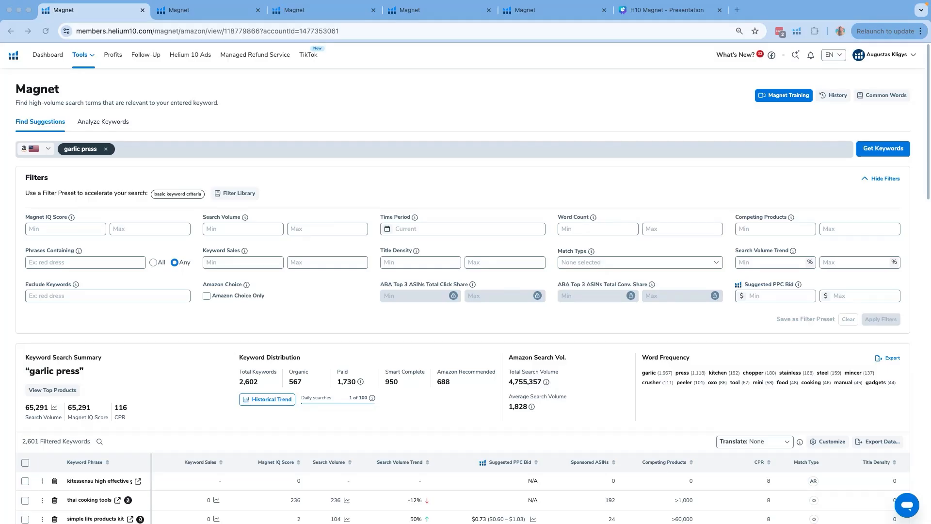
pyautogui.scroll(-1, 312, 368)
pyautogui.scroll(-6, 312, 367)
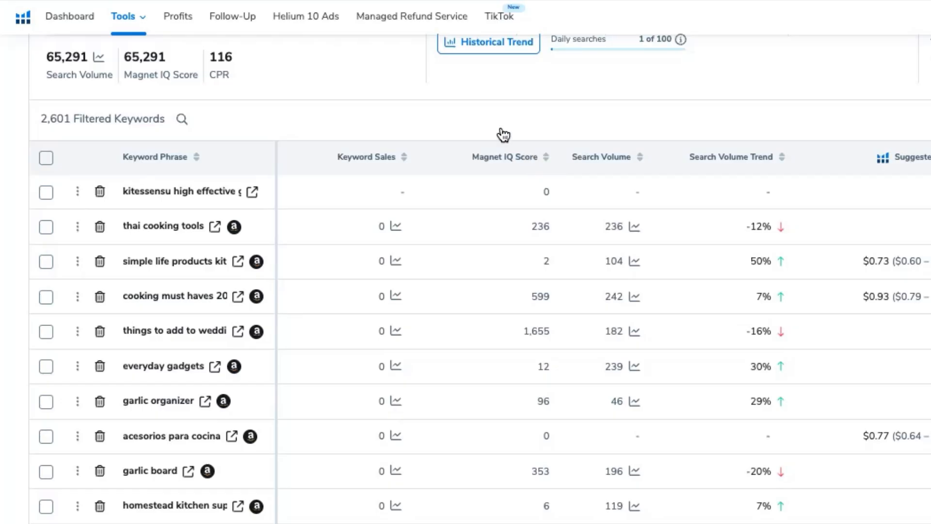
# Step: Examine the results columns for Magnet IQ Score, Search Volume, Suggested PPC Bid, Sponsored ASINs, Competing Products and CPR
pyautogui.moveTo(504, 157)
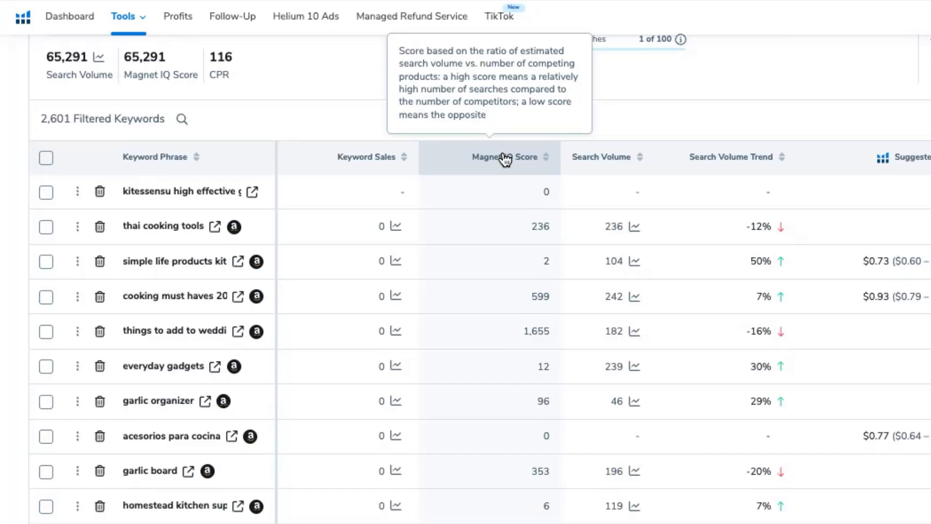
pyautogui.moveTo(584, 159)
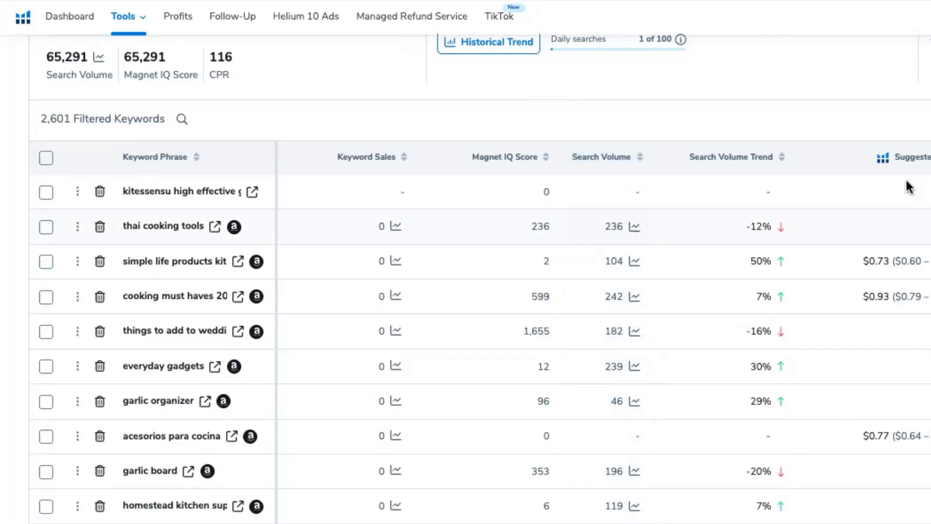
pyautogui.moveTo(911, 157)
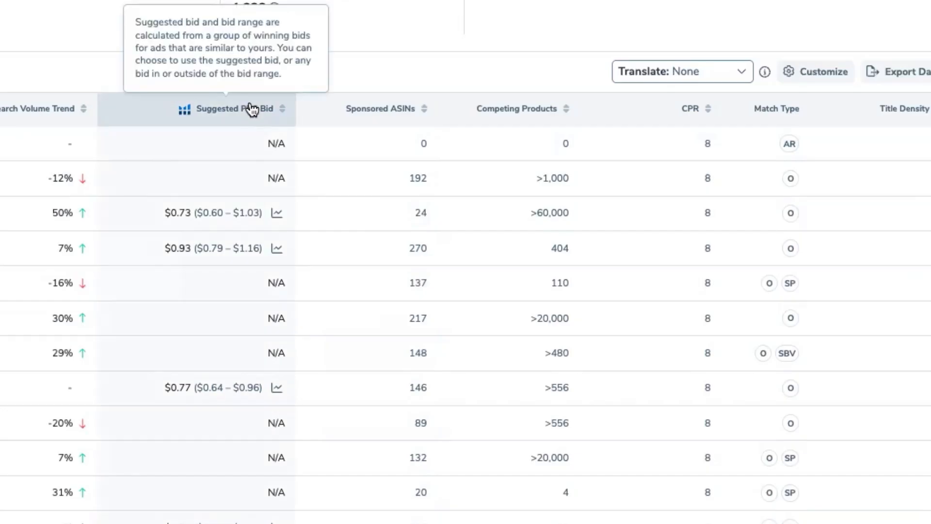
pyautogui.moveTo(359, 105)
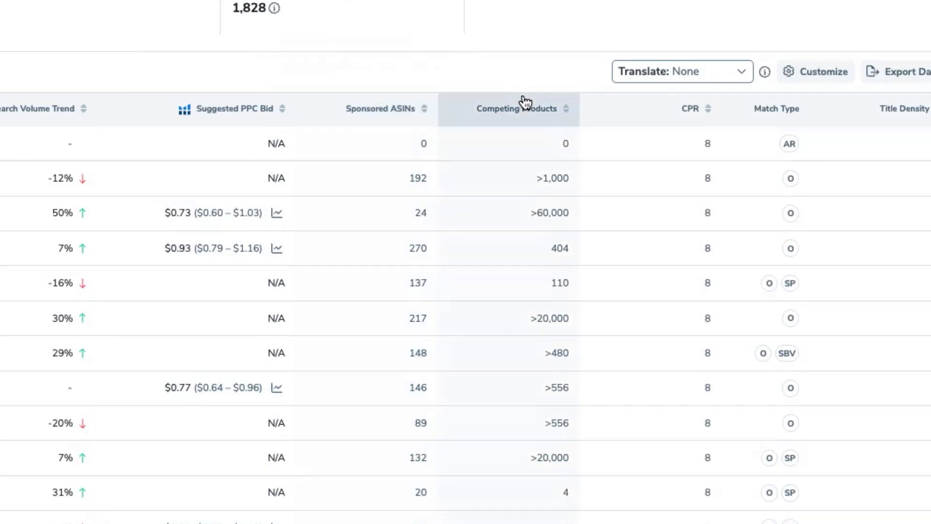
pyautogui.moveTo(528, 102)
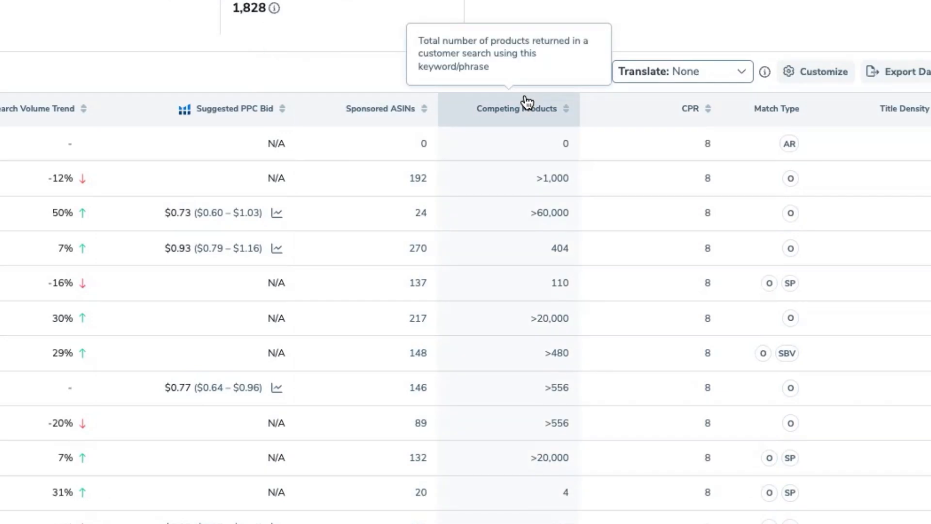
pyautogui.moveTo(653, 115)
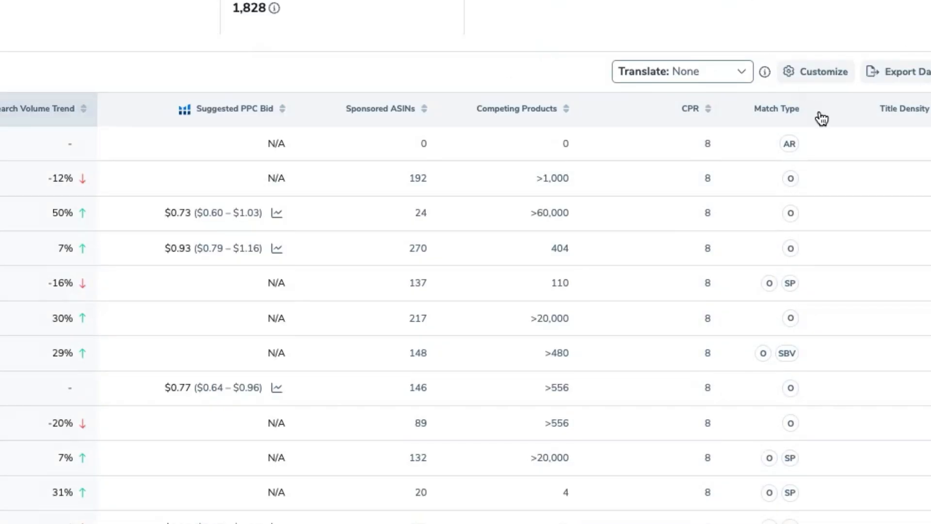
# Step: Examine the filter limits for Search Volume, Word Count and Magnet IQ Score on the garlic press search
pyautogui.scroll(3, 821, 118)
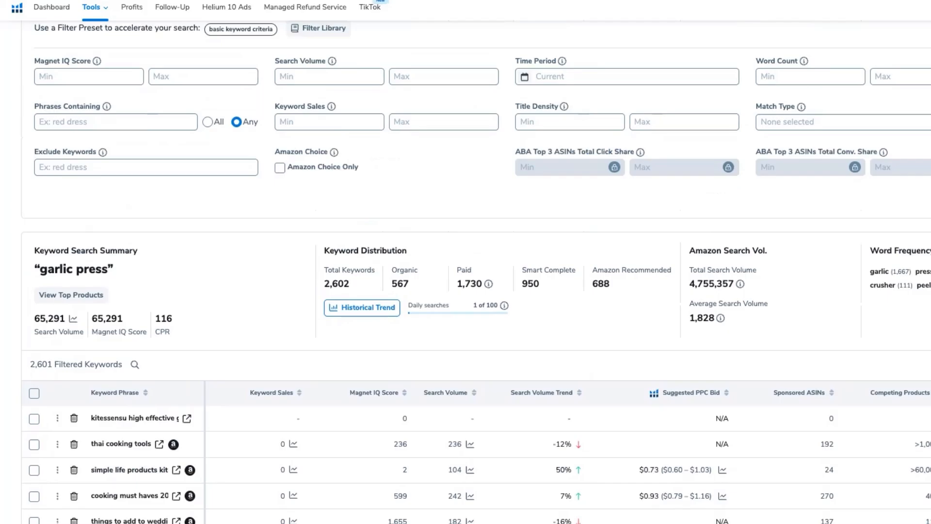
pyautogui.scroll(3, 821, 118)
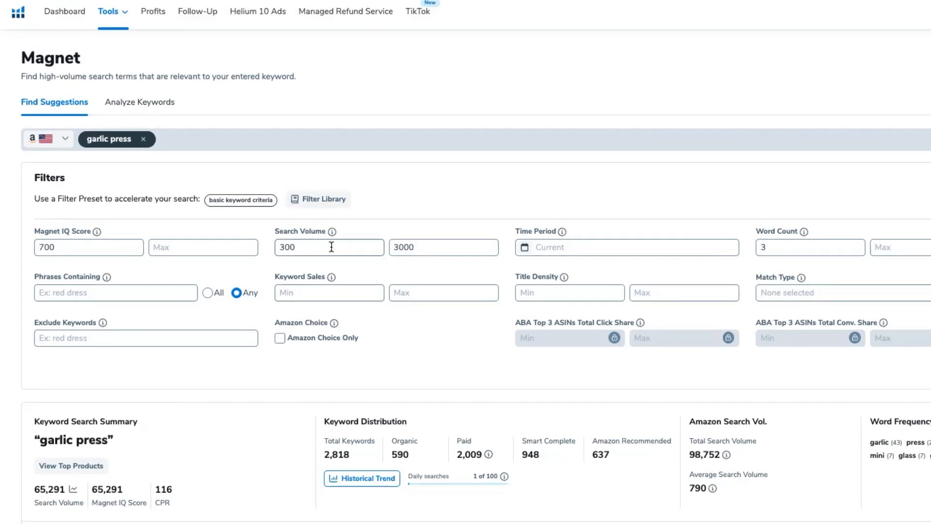
pyautogui.click(411, 247)
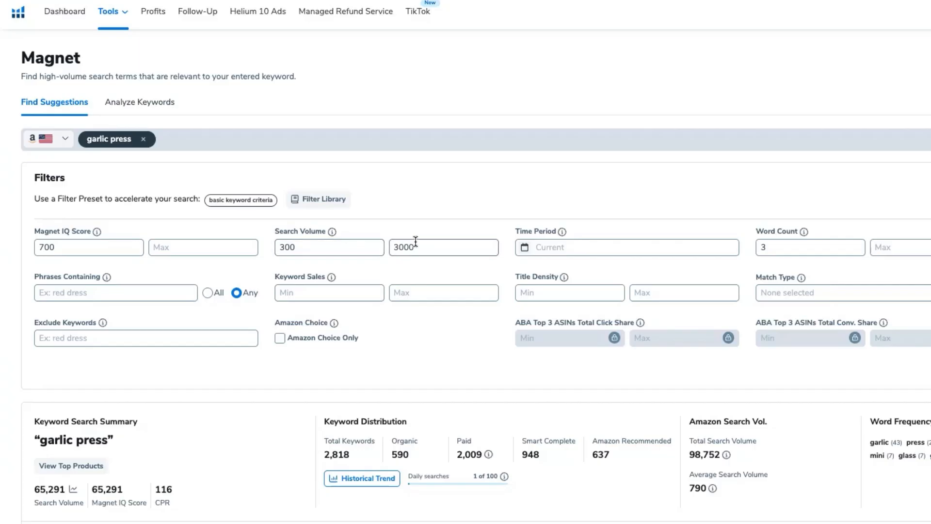
pyautogui.moveTo(417, 247); pyautogui.dragTo(387, 248)
pyautogui.click(771, 247)
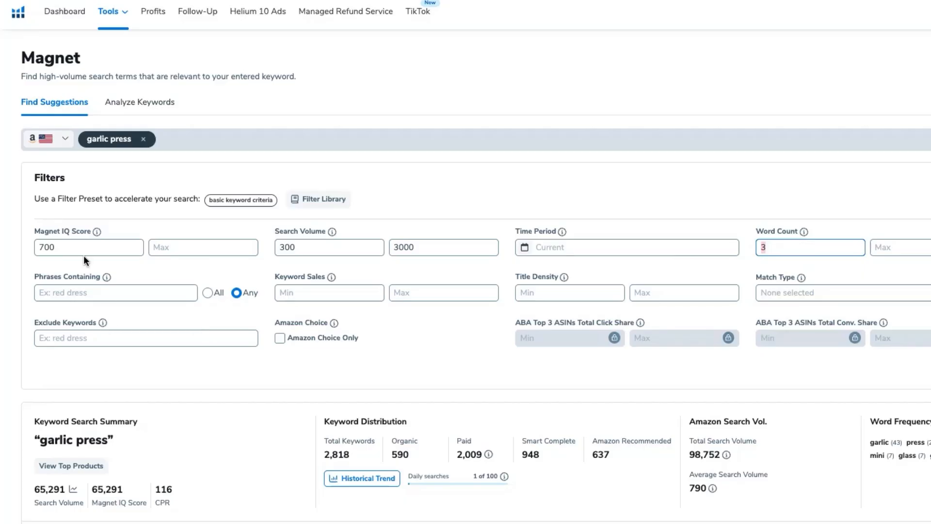
pyautogui.moveTo(71, 248); pyautogui.dragTo(21, 252)
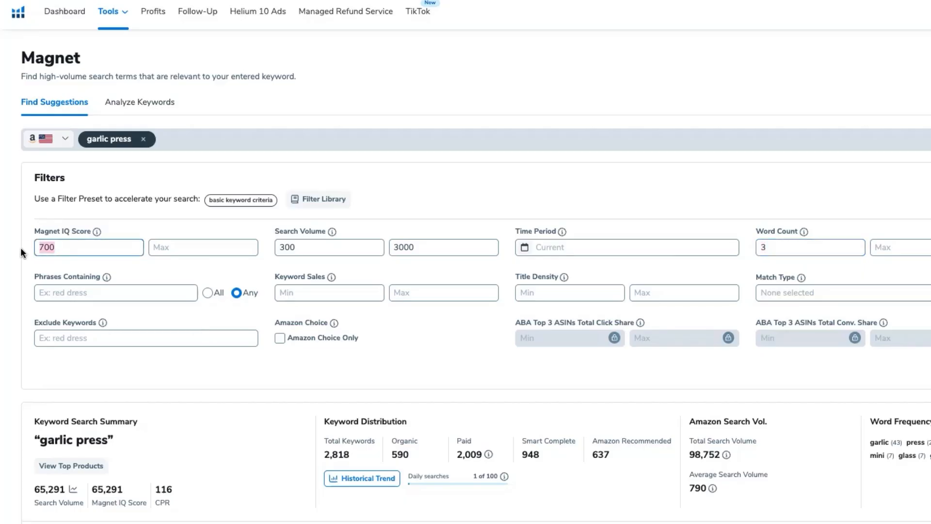
# Step: Select the keywords "garlic press rocker", "garlic rocker press" and "garlic smasher press" in the filtered results
pyautogui.scroll(-3, 890, 386)
pyautogui.scroll(-6, 891, 386)
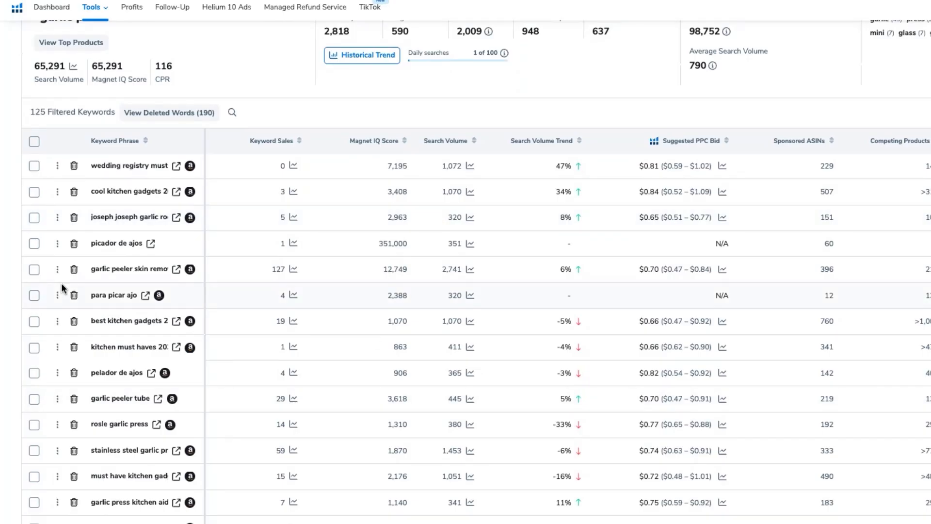
pyautogui.scroll(4, 61, 283)
pyautogui.scroll(-11, 175, 426)
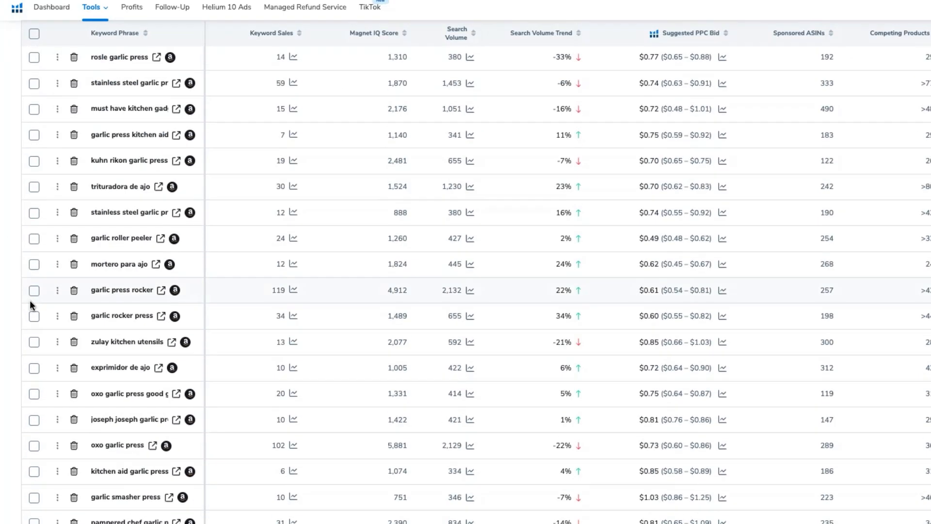
pyautogui.click(34, 290)
pyautogui.click(34, 317)
pyautogui.click(34, 497)
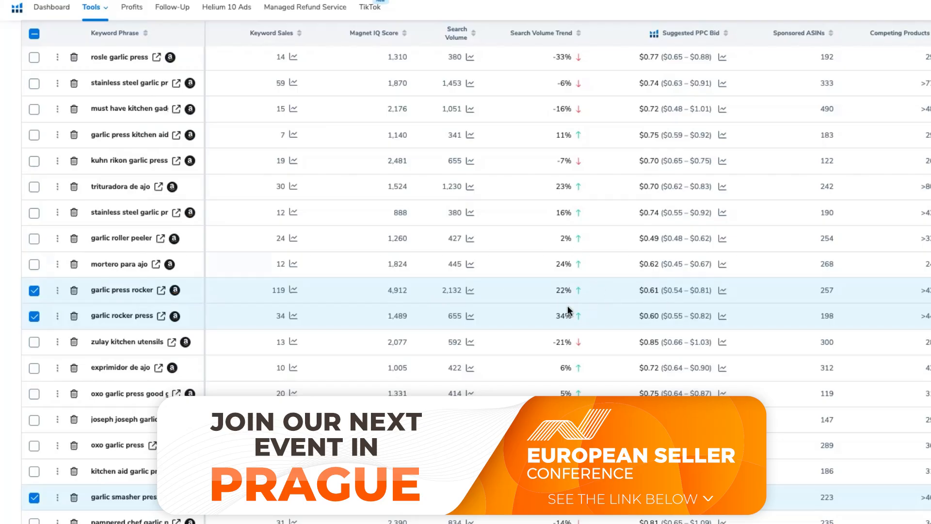
# Step: Add "garlic crusher stainless steel" and "garlic mincer tool" to the keyword selection
pyautogui.moveTo(636, 295)
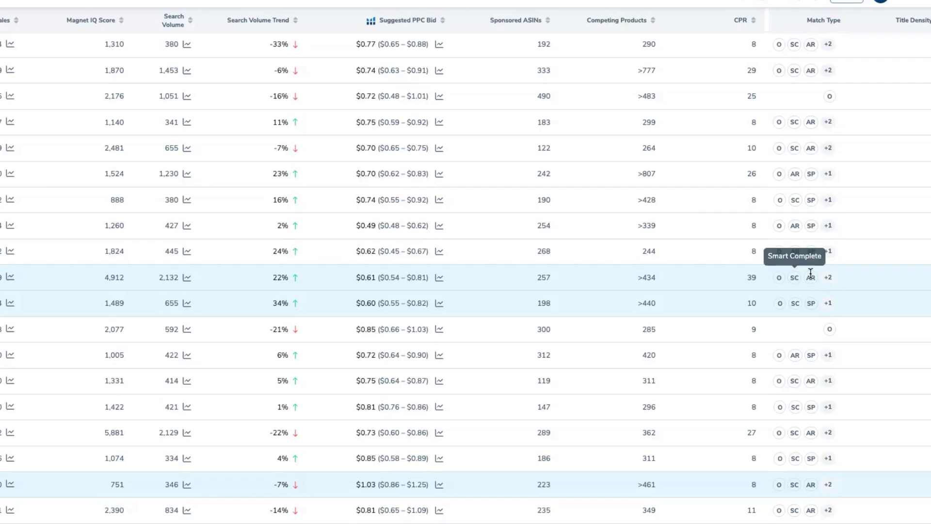
pyautogui.hscroll(-5, 811, 273)
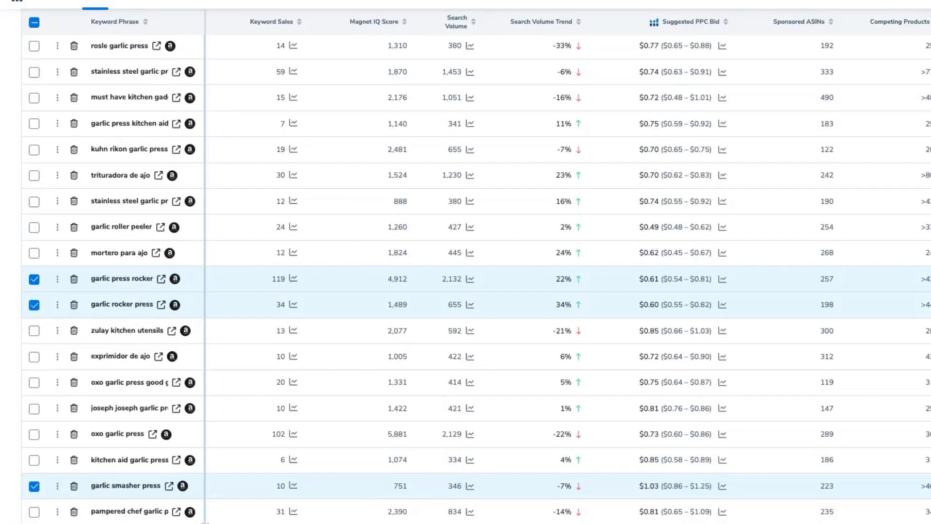
pyautogui.scroll(-2, 197, 392)
pyautogui.scroll(-3, 198, 395)
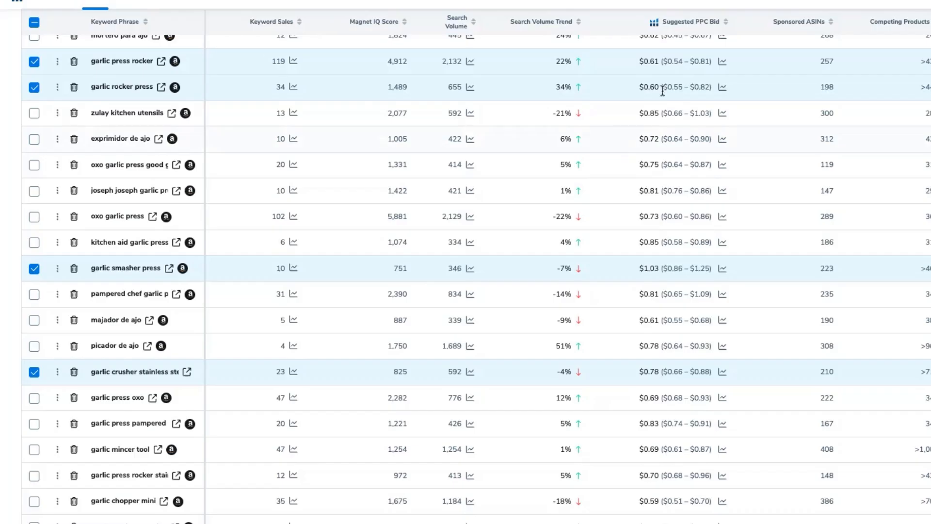
pyautogui.moveTo(659, 90)
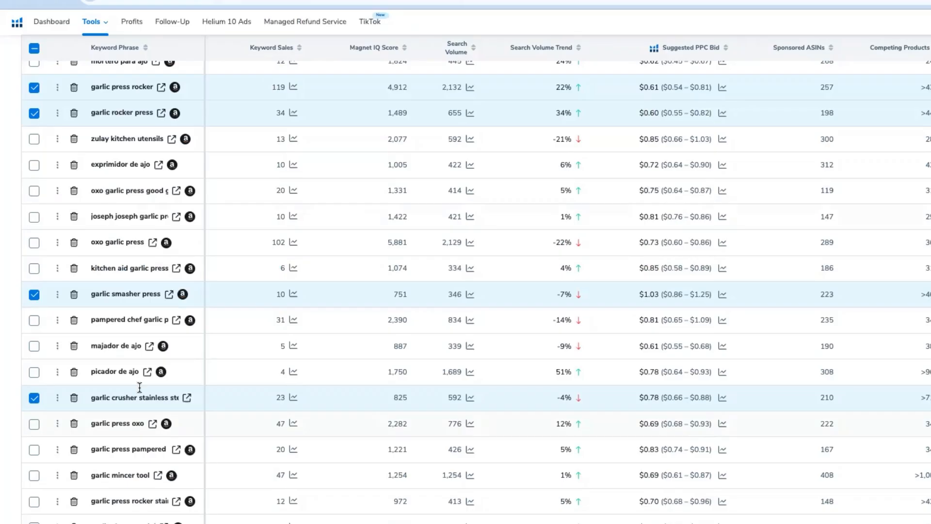
pyautogui.click(38, 473)
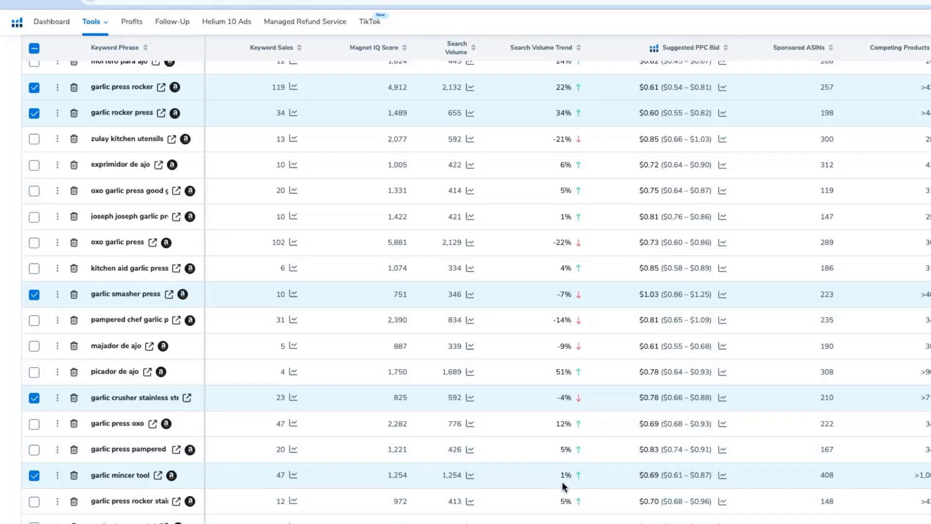
# Step: Review the suggested PPC bids and the remaining filtered keywords for more specific garlic press terms
pyautogui.moveTo(634, 480)
pyautogui.scroll(-2, 778, 480)
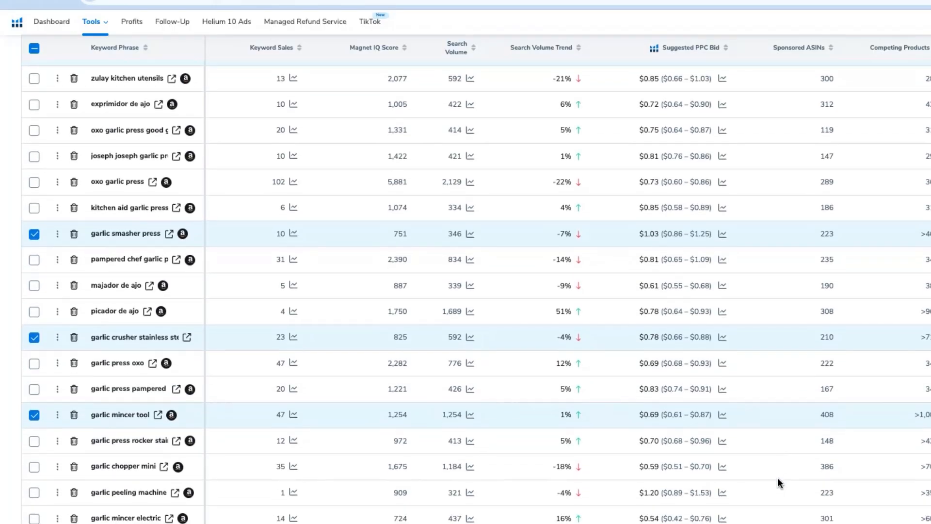
pyautogui.scroll(-4, 778, 480)
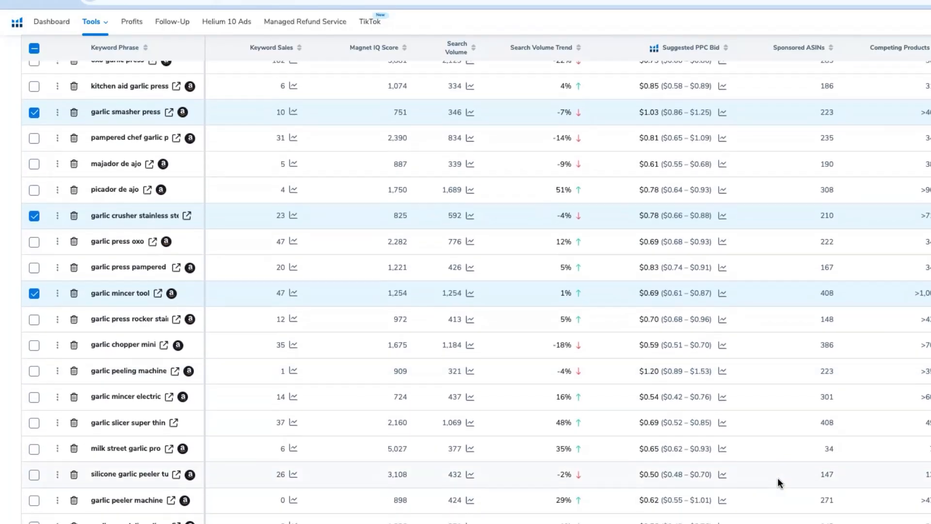
pyautogui.scroll(6, 778, 480)
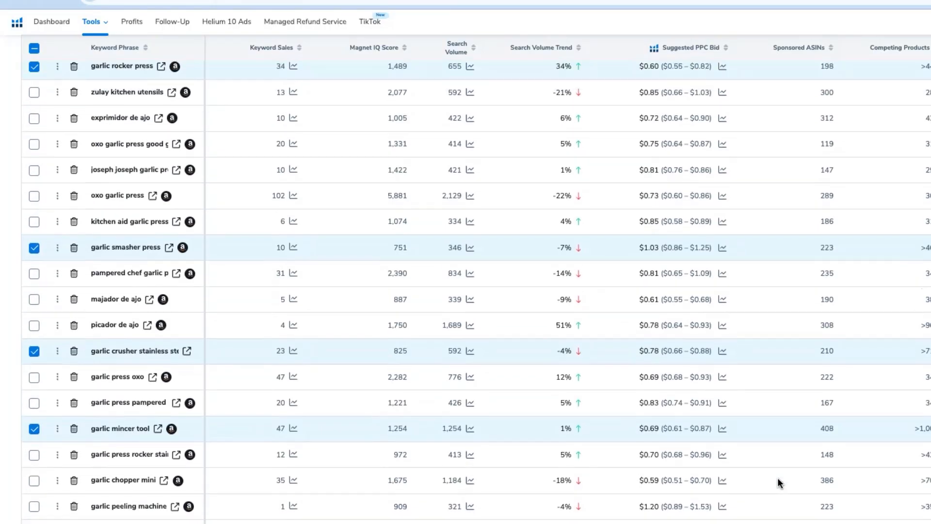
pyautogui.scroll(2, 778, 480)
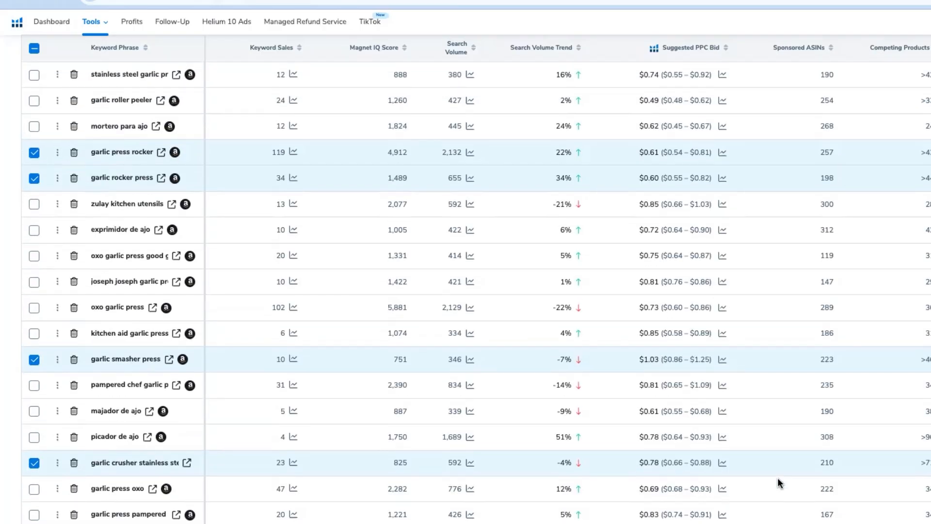
pyautogui.scroll(-8, 778, 481)
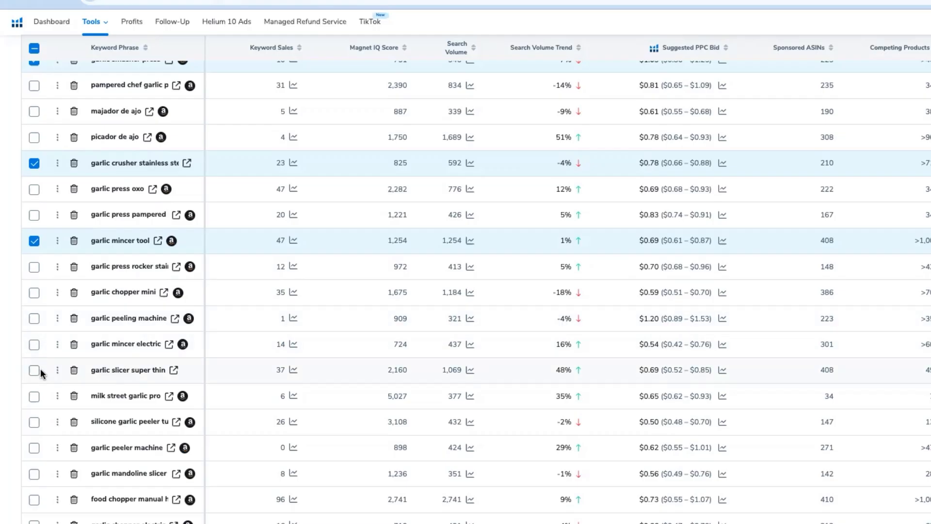
pyautogui.scroll(-2, 42, 380)
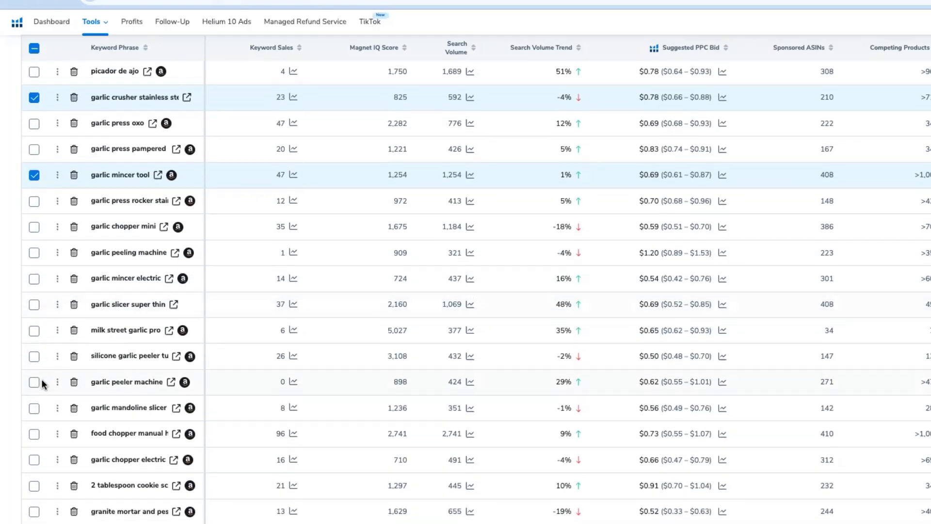
pyautogui.scroll(-1, 48, 399)
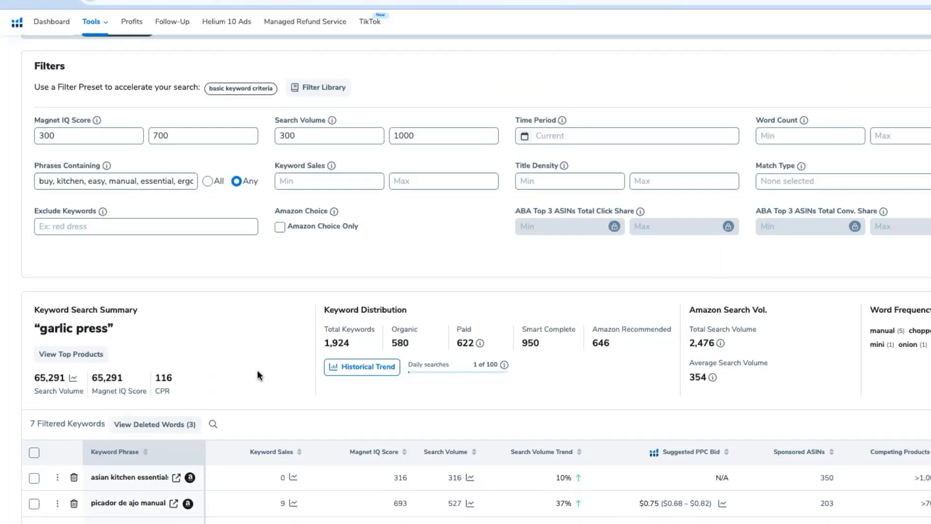
# Step: Examine the Search Volume and Magnet IQ Score ranges of the search that also filters by phrases, and its filtered keywords
pyautogui.scroll(3, 268, 344)
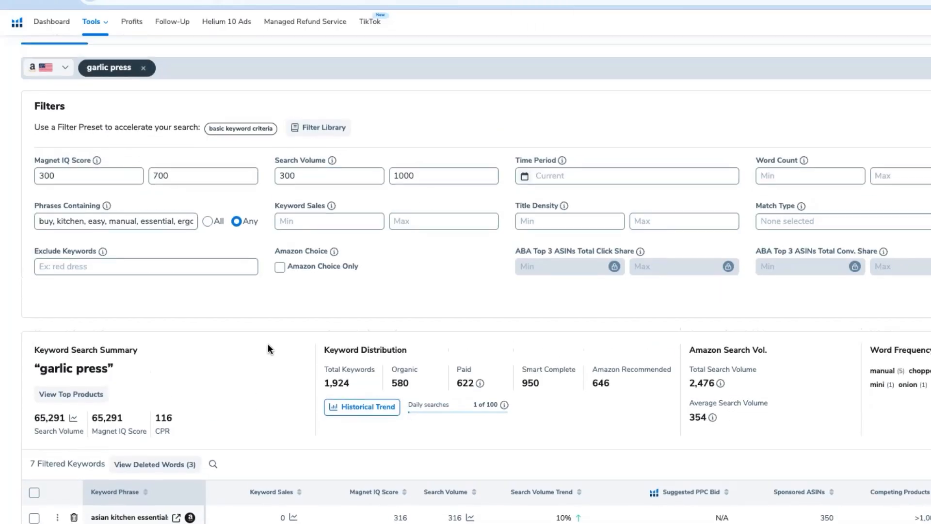
pyautogui.scroll(1, 268, 347)
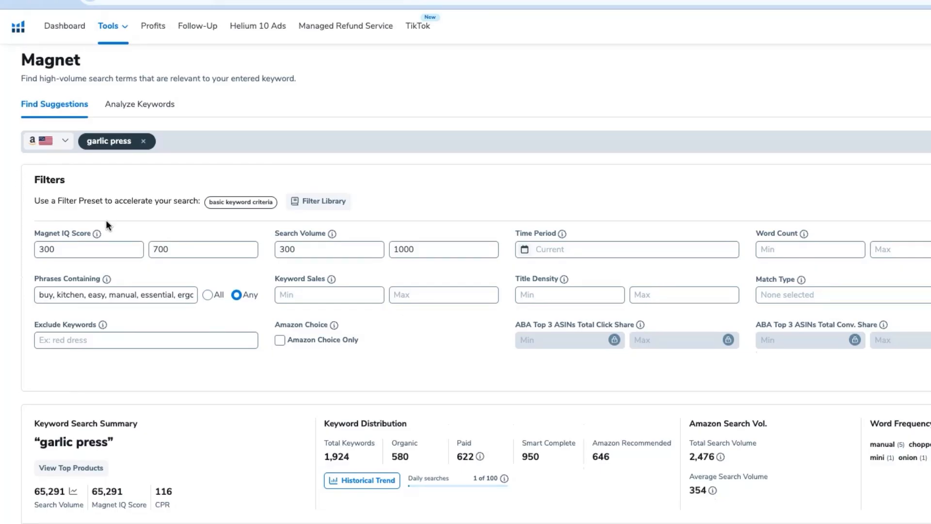
pyautogui.click(306, 247)
pyautogui.moveTo(306, 248); pyautogui.dragTo(279, 252)
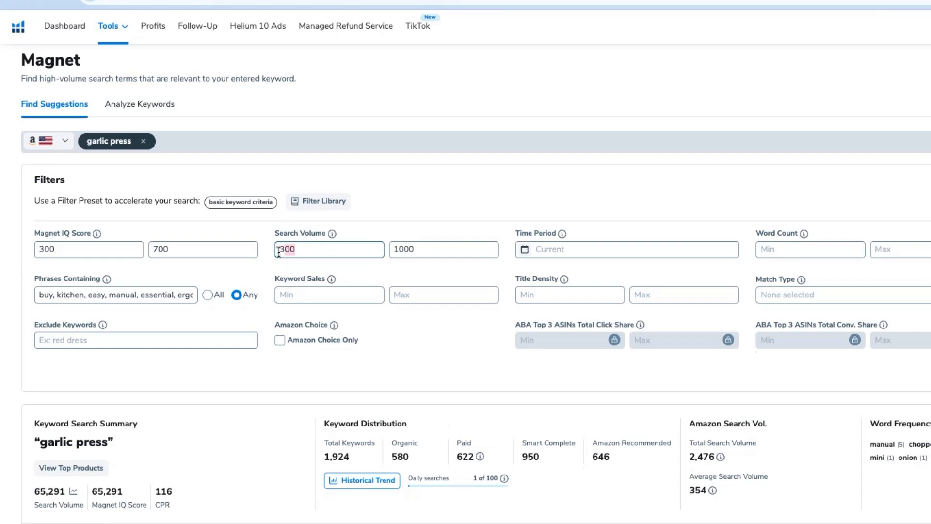
pyautogui.click(426, 251)
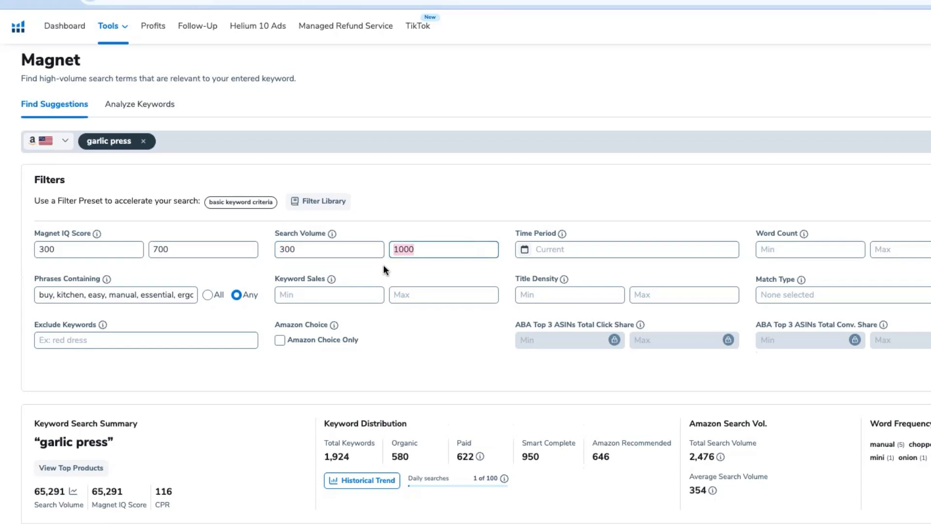
pyautogui.click(76, 258)
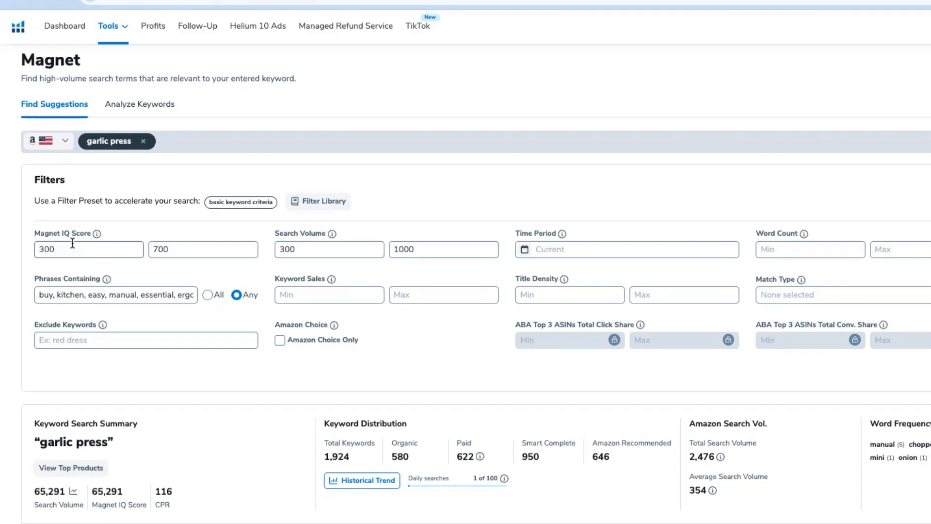
pyautogui.moveTo(57, 248); pyautogui.dragTo(50, 247)
pyautogui.moveTo(176, 247); pyautogui.dragTo(147, 248)
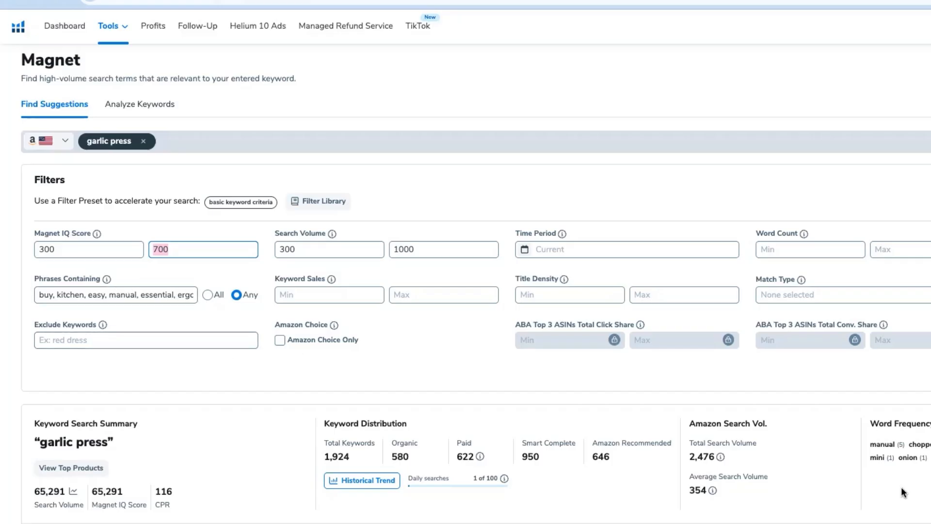
pyautogui.scroll(-4, 901, 487)
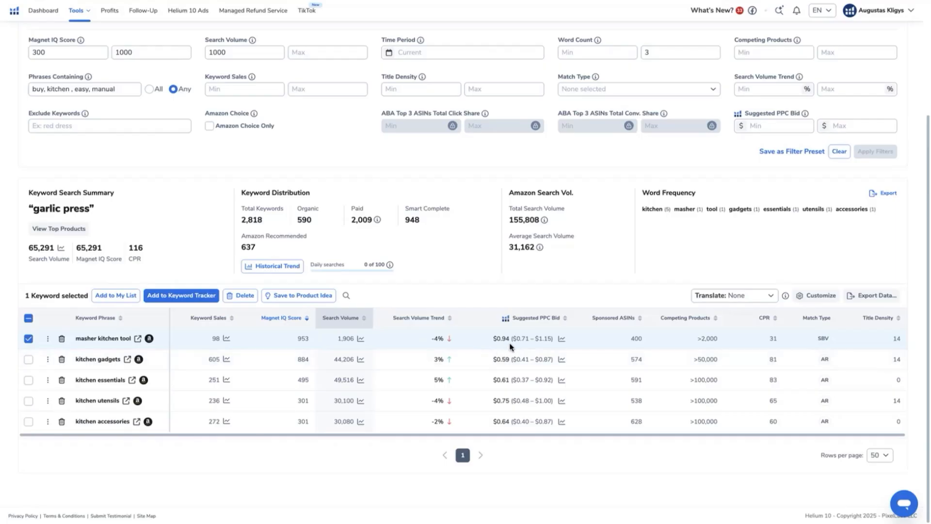
# Step: View the historical trend chart for "garlic press" over the last 6 months and return to the filtered results
pyautogui.moveTo(516, 340)
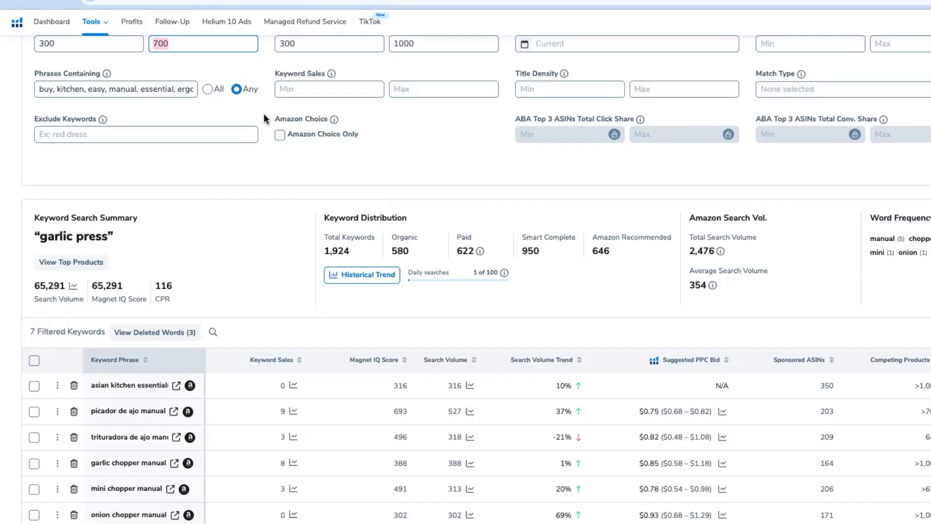
pyautogui.scroll(4, 263, 112)
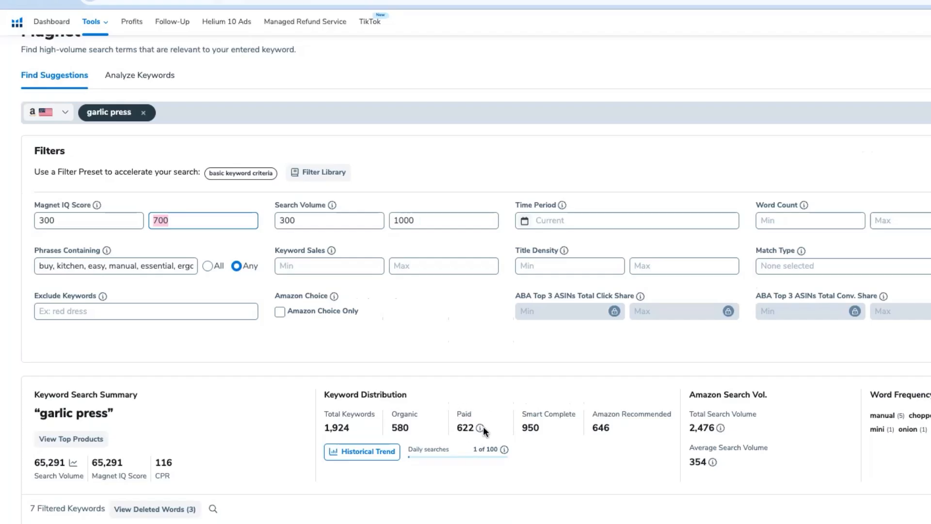
pyautogui.moveTo(483, 429)
pyautogui.scroll(-3, 366, 295)
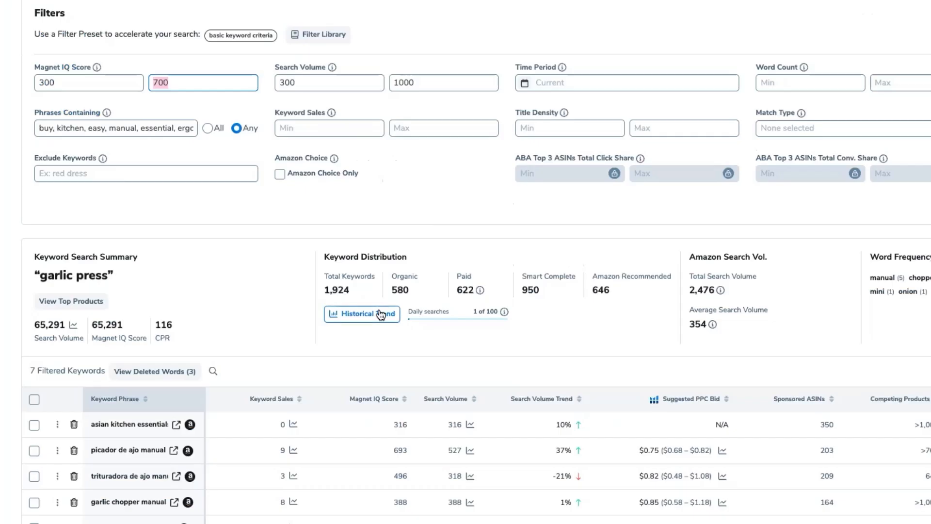
pyautogui.click(379, 307)
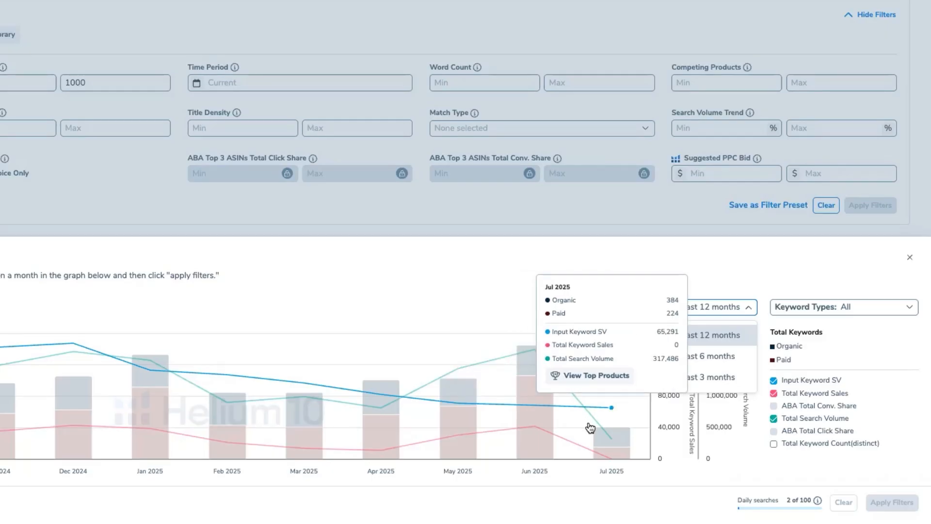
pyautogui.click(603, 383)
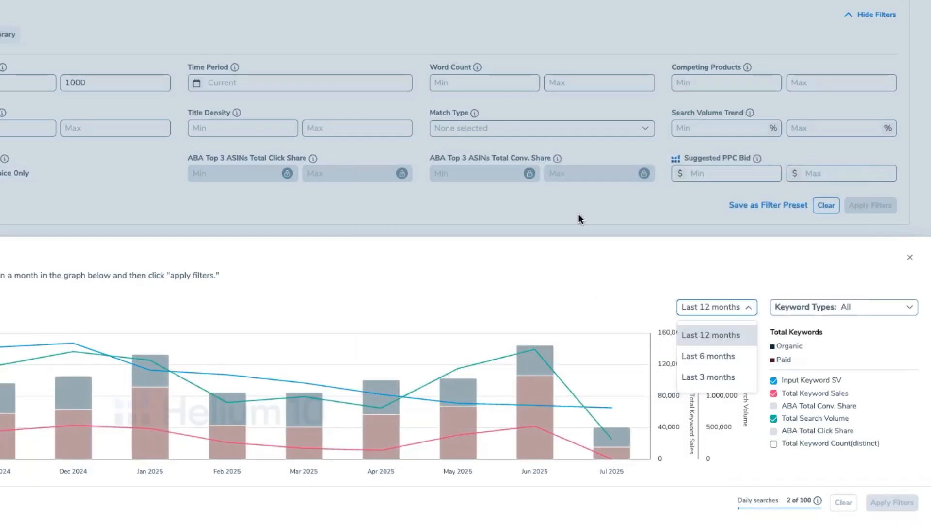
pyautogui.click(748, 361)
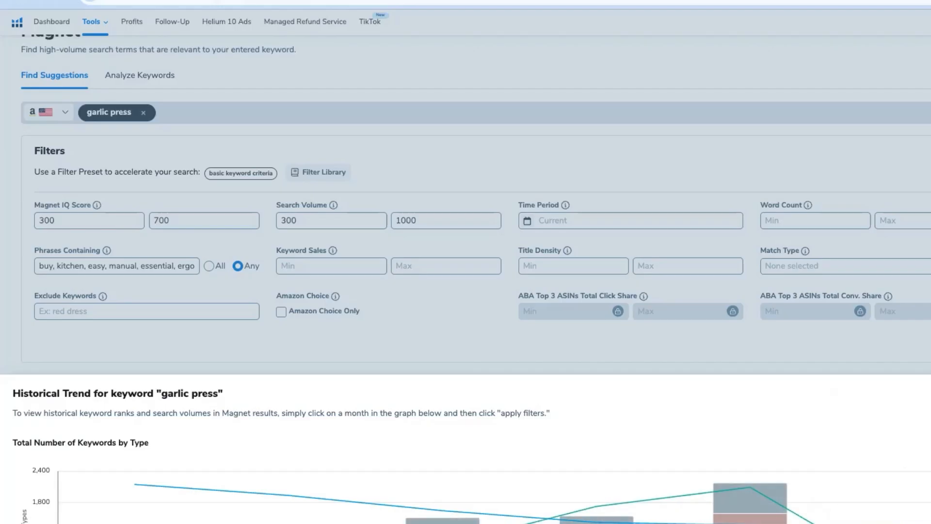
pyautogui.press('Escape')
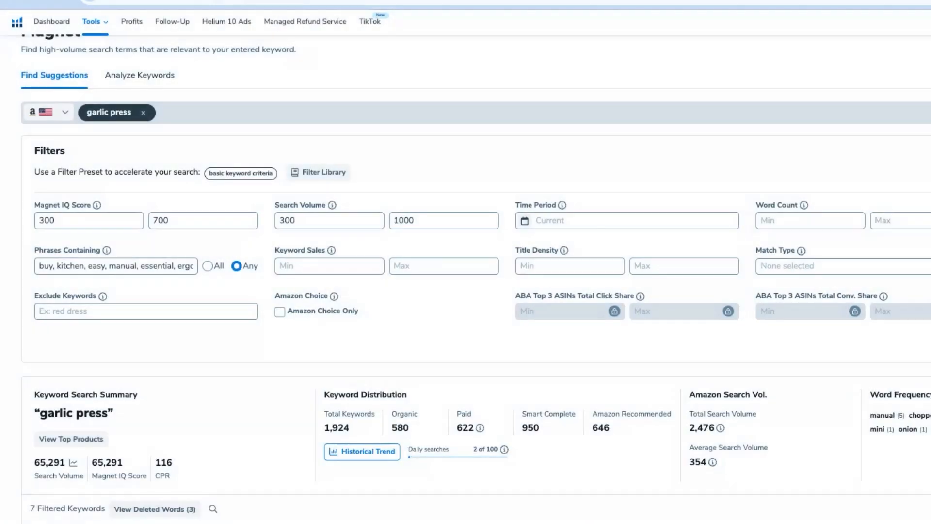
# Step: Filter the keywords by the frequent word "chopper" and look through the matching phrases
pyautogui.scroll(-4, 466, 279)
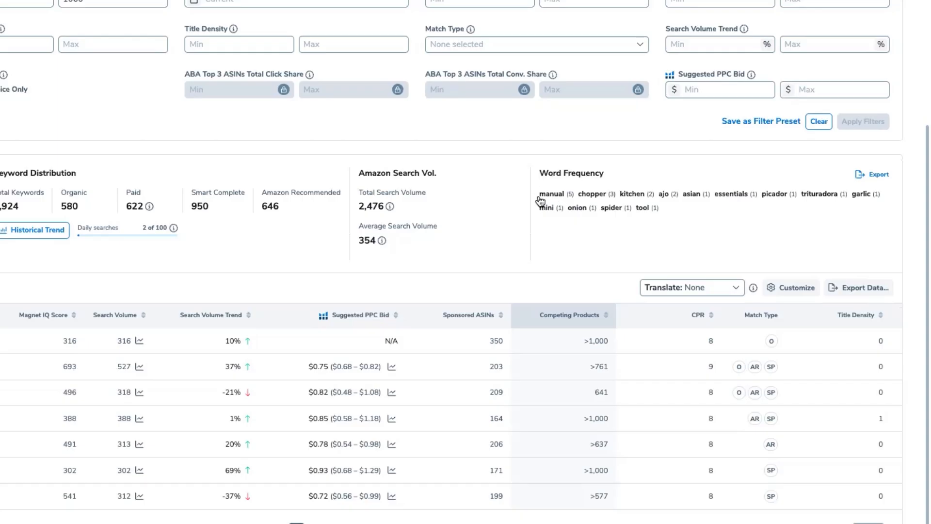
pyautogui.click(566, 196)
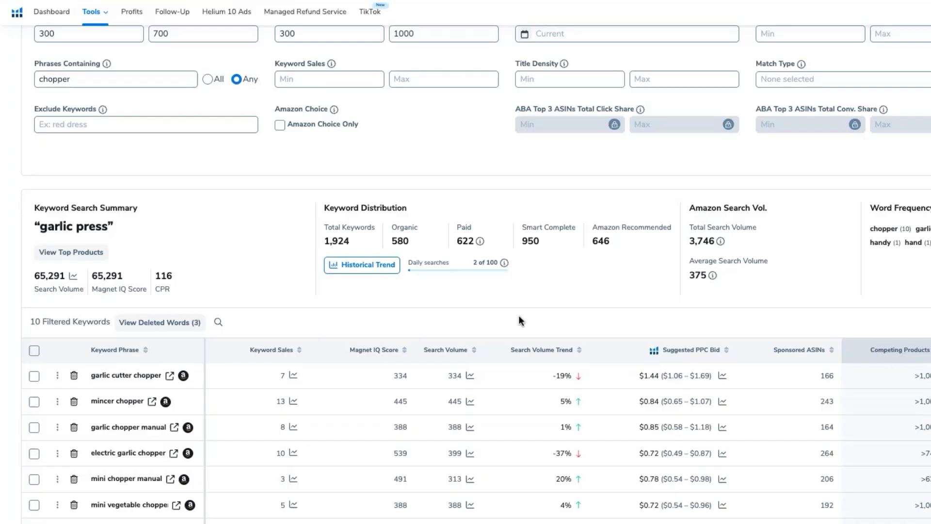
pyautogui.scroll(-2, 120, 429)
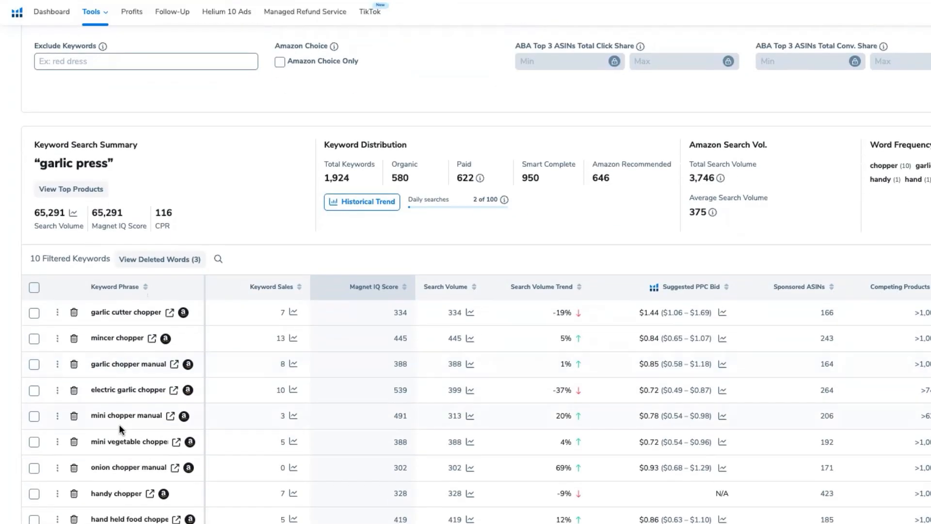
pyautogui.scroll(1, 118, 424)
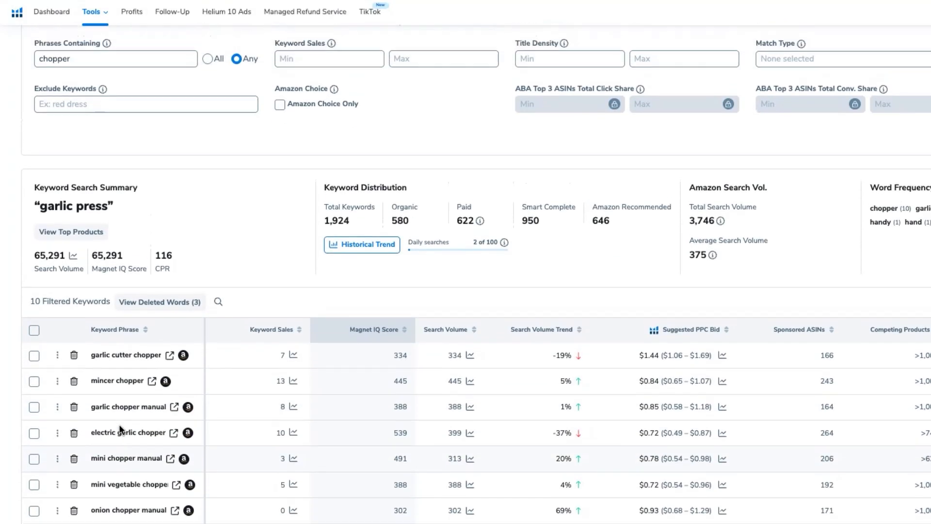
pyautogui.moveTo(546, 0)
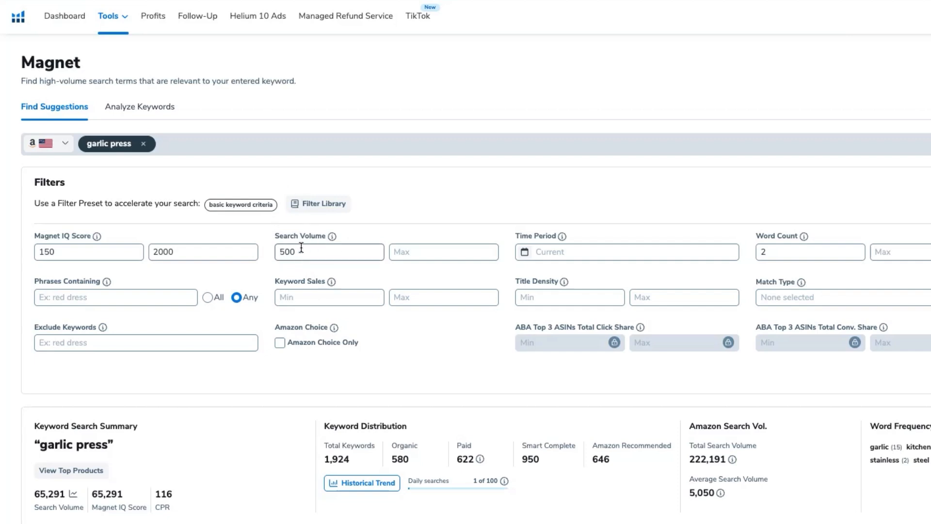
# Step: Check the Magnet IQ Score, Search Volume and Word Count filters of the search with an IQ score range of 150 to 2000
pyautogui.click(67, 259)
pyautogui.click(207, 257)
pyautogui.press('Tab')
pyautogui.click(776, 251)
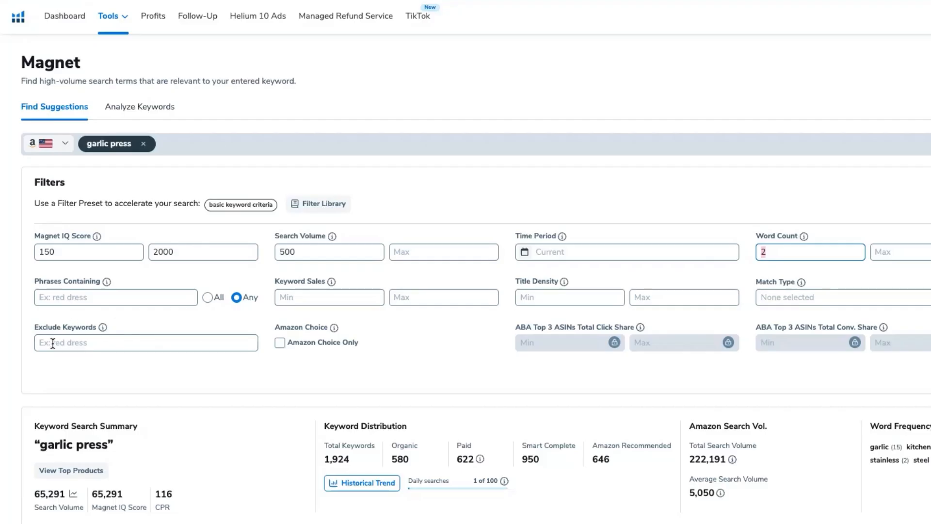
# Step: Select the keywords "garlic masher" and "garlic smasher" near the end of the first results page
pyautogui.scroll(-1, 465, 282)
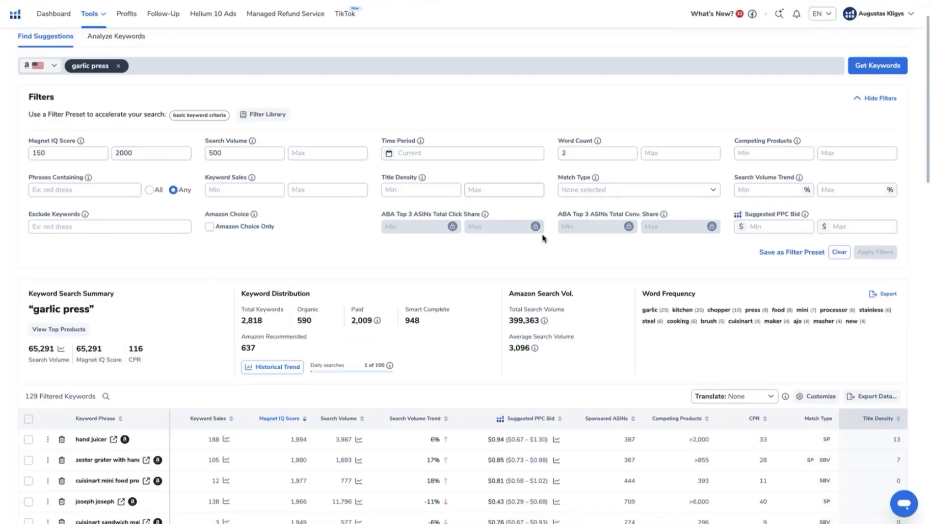
pyautogui.scroll(-3, 542, 233)
pyautogui.scroll(-3, 542, 233)
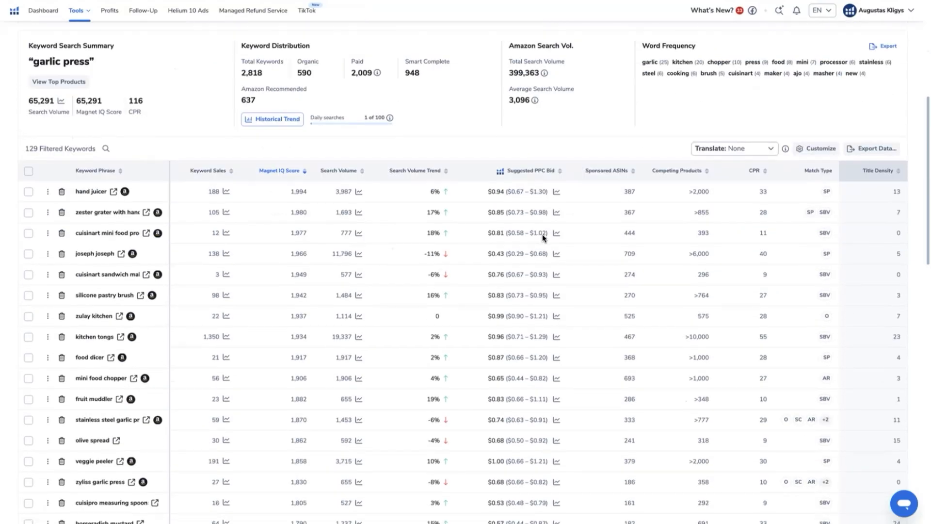
pyautogui.scroll(-3, 542, 234)
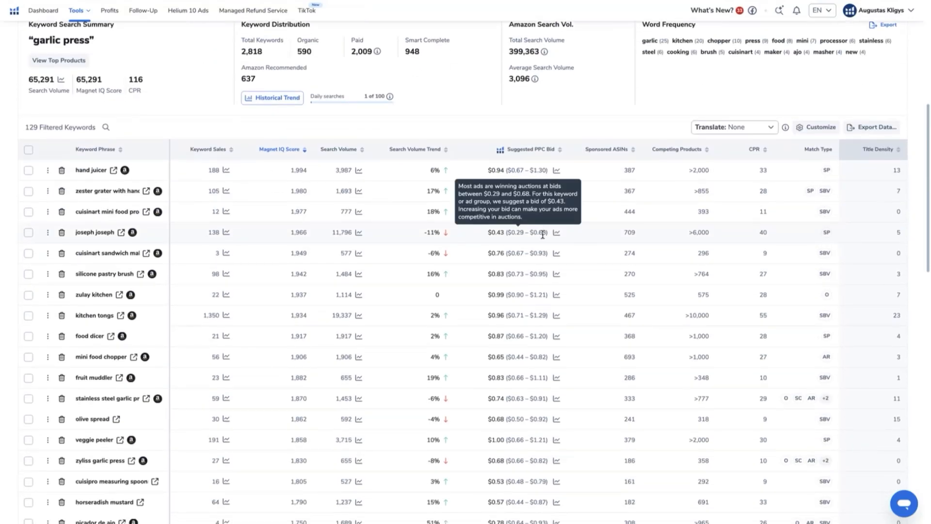
pyautogui.scroll(-3, 542, 234)
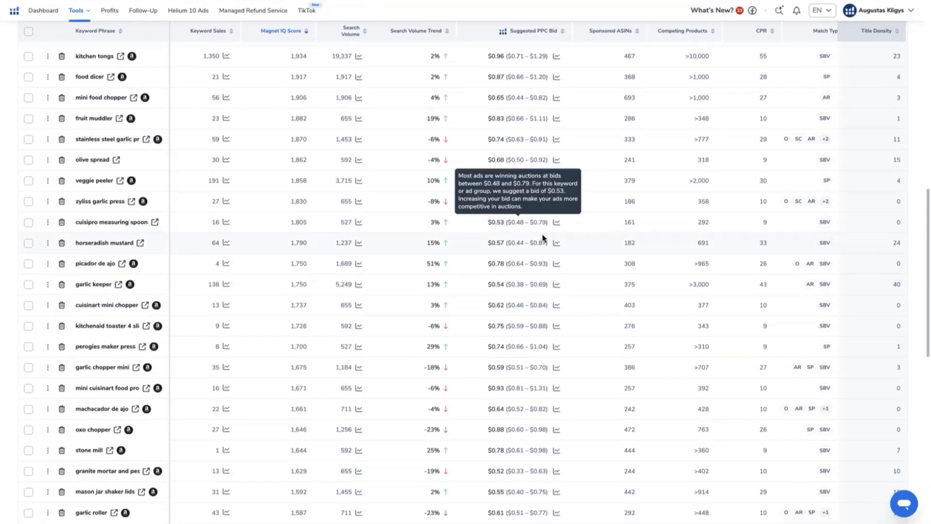
pyautogui.scroll(-10, 188, 363)
pyautogui.scroll(-1, 188, 364)
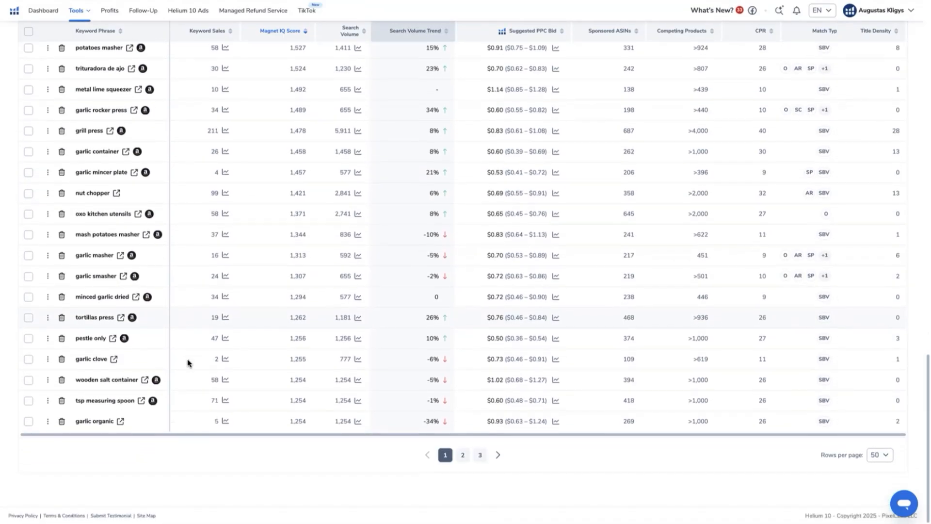
pyautogui.click(28, 256)
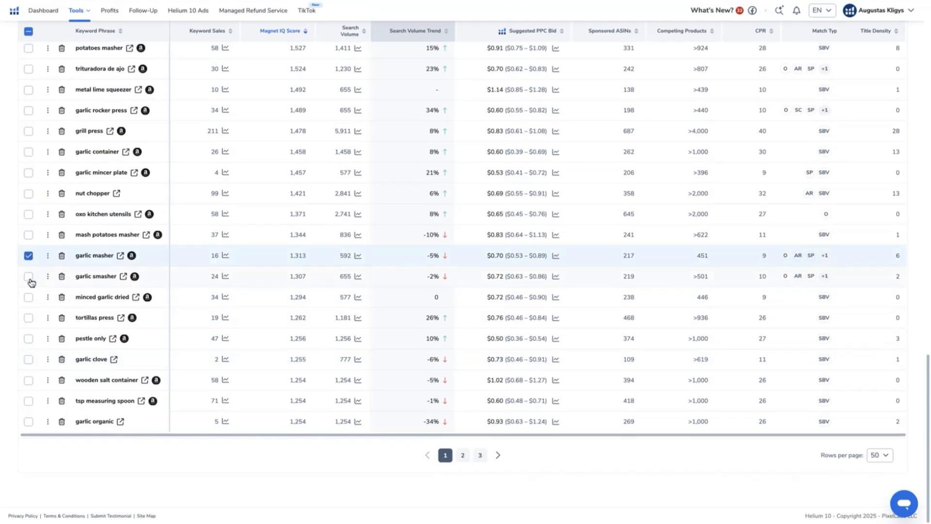
pyautogui.click(28, 277)
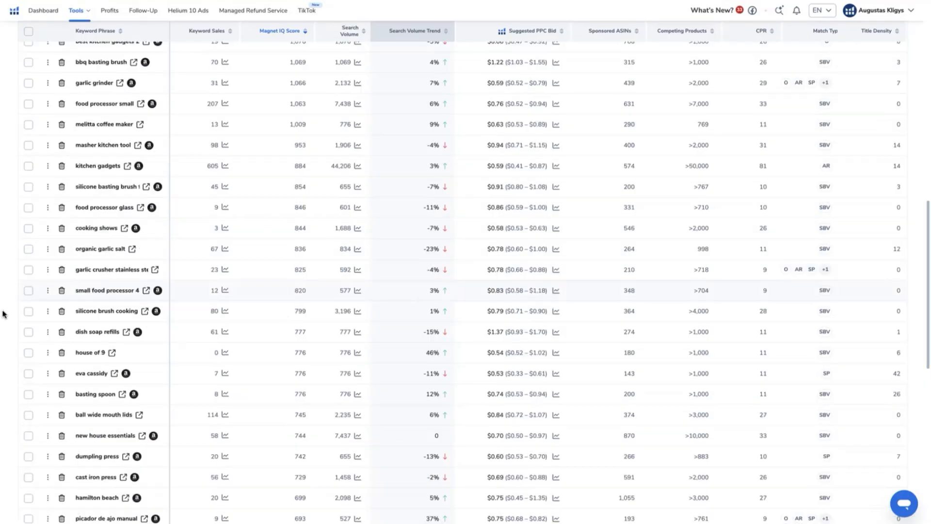
# Step: Select "garlic crusher stainless steel" on the second results page and check its suggested PPC bid and the CPR definition
pyautogui.click(28, 270)
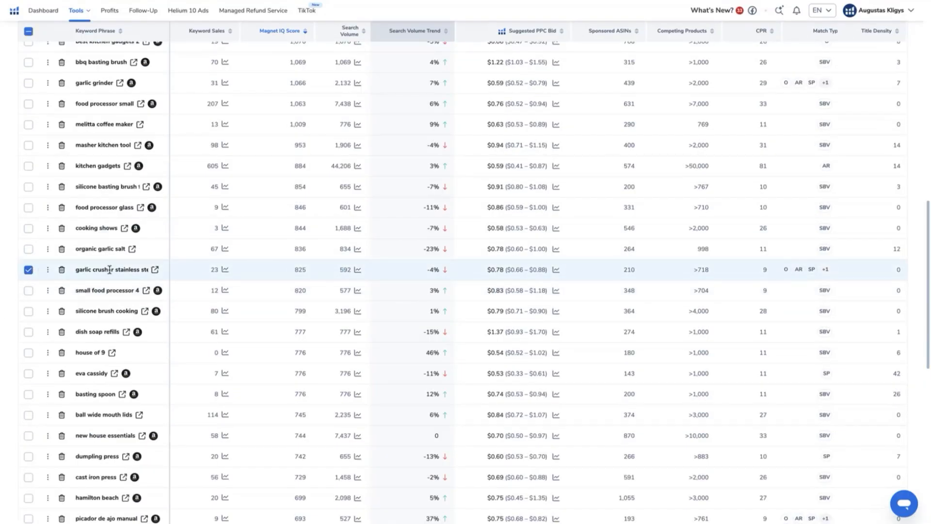
pyautogui.moveTo(110, 272)
pyautogui.moveTo(527, 267)
pyautogui.moveTo(765, 32)
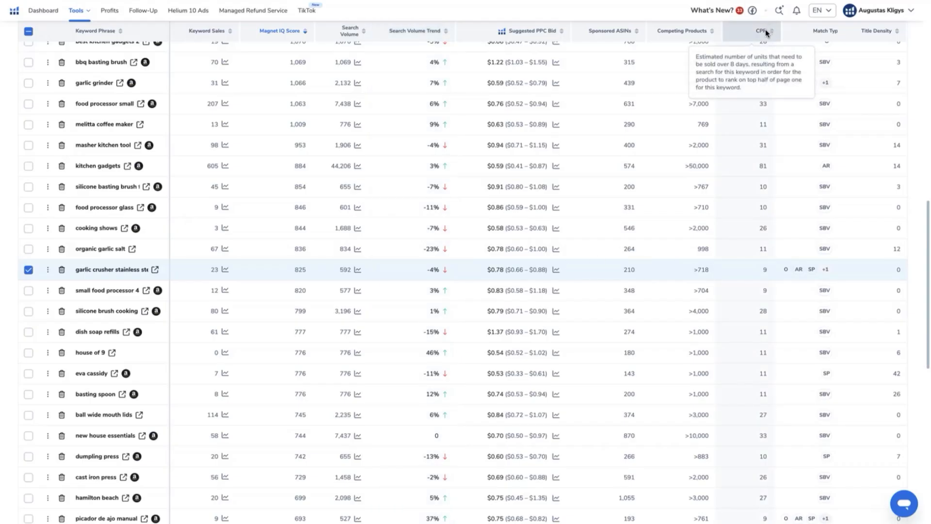
# Step: Select "garlic presses" on the second results page and look through the keywords on the third page
pyautogui.scroll(-10, 298, 305)
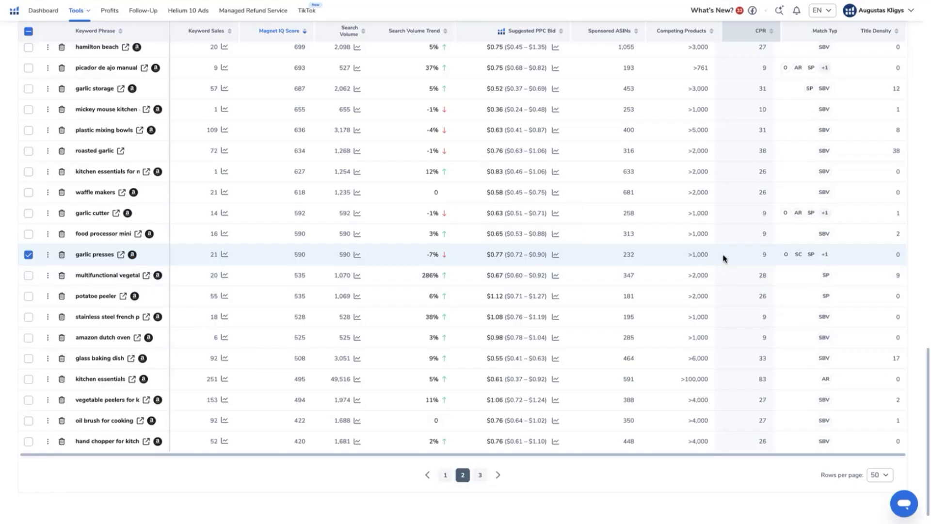
pyautogui.moveTo(132, 254)
pyautogui.scroll(-1, 131, 254)
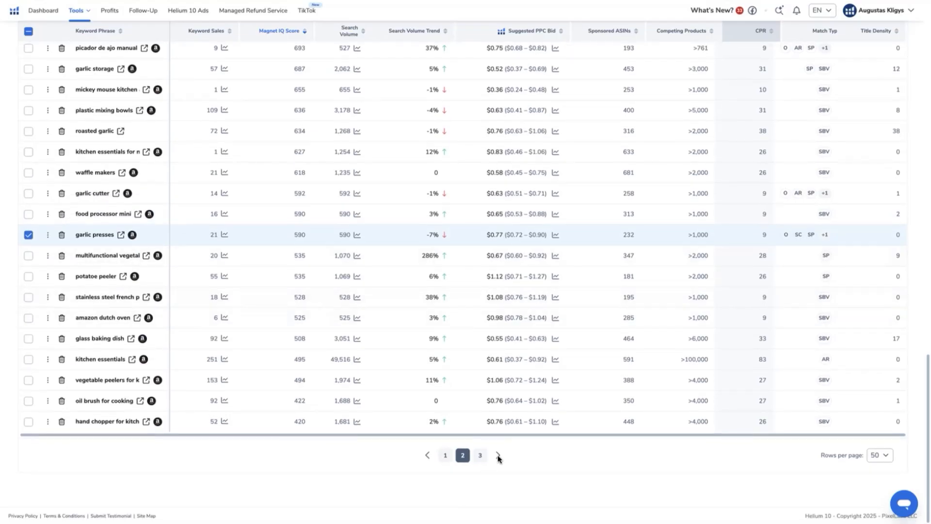
pyautogui.click(480, 458)
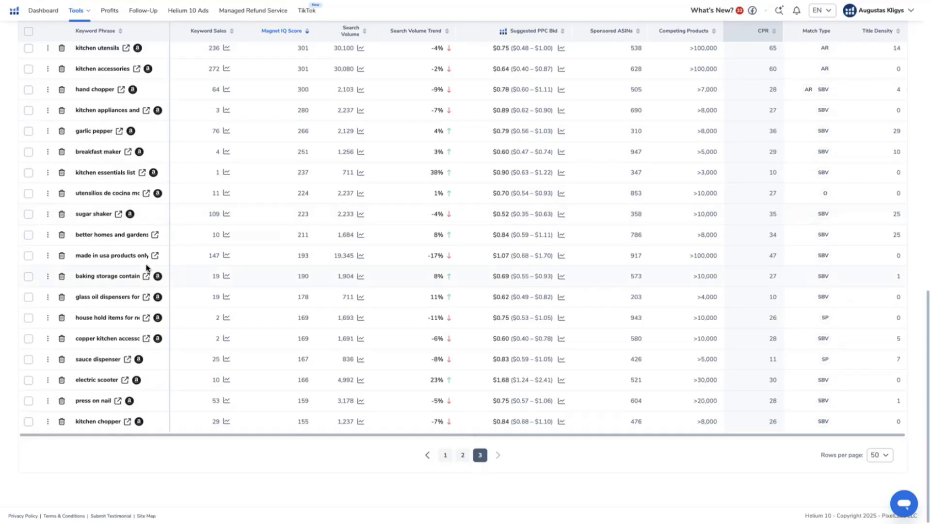
pyautogui.scroll(1, 147, 268)
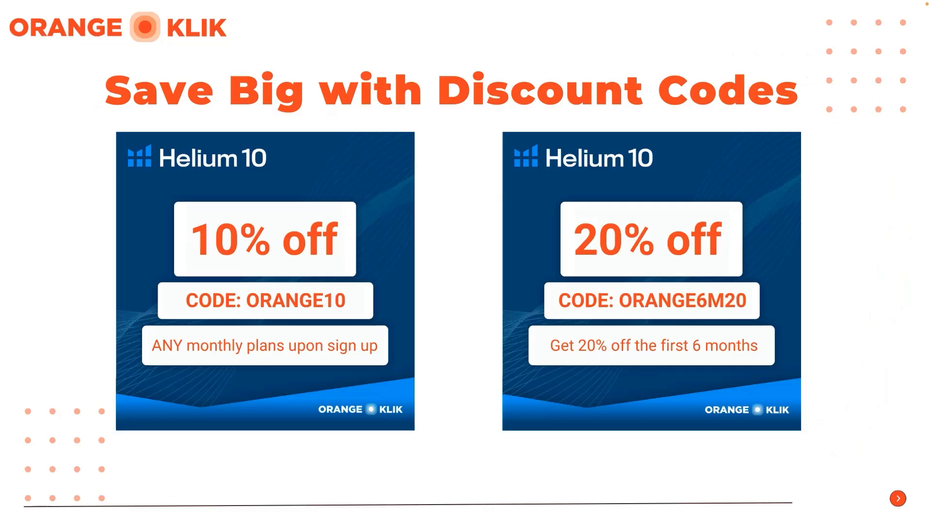